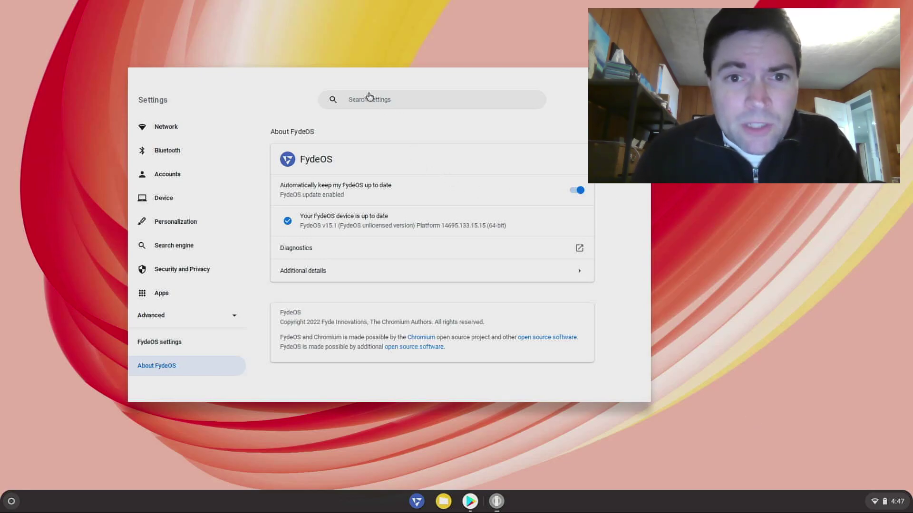
Step: Move the About FydeOS Settings window up and to the left
{"action": "left_click_drag", "start_coordinate": [339, 79], "coordinate": [275, 41]}
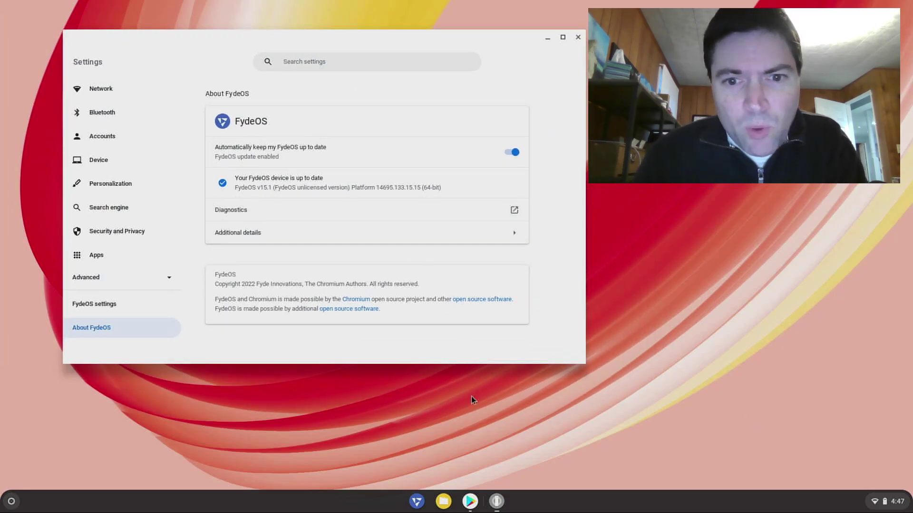
Step: Open Chromium, shift it left, go to google.com and search for 'fyde os'
{"action": "left_click", "coordinate": [416, 501]}
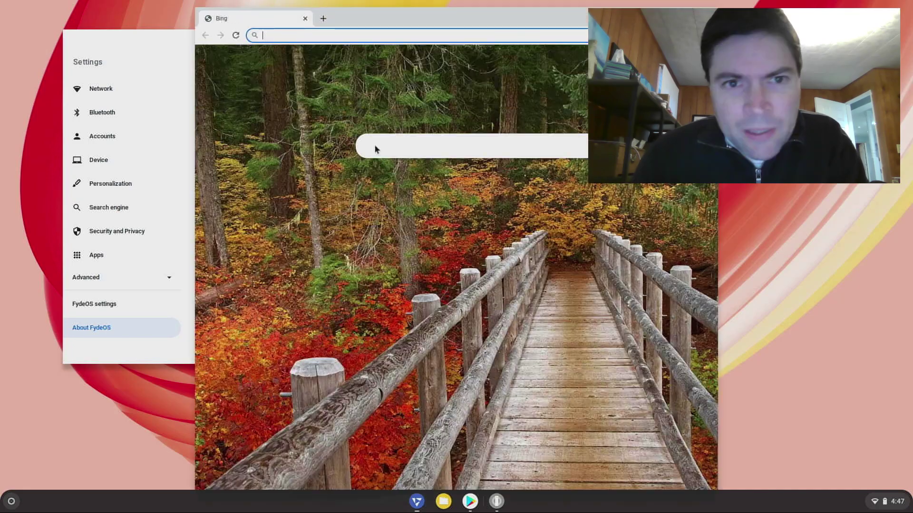
{"action": "left_click_drag", "start_coordinate": [389, 12], "coordinate": [255, 8]}
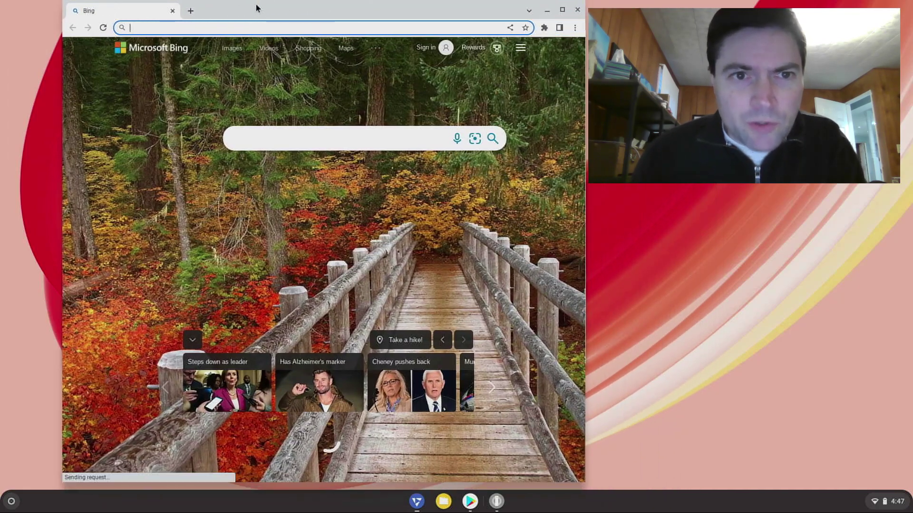
{"action": "type", "text": "goo"}
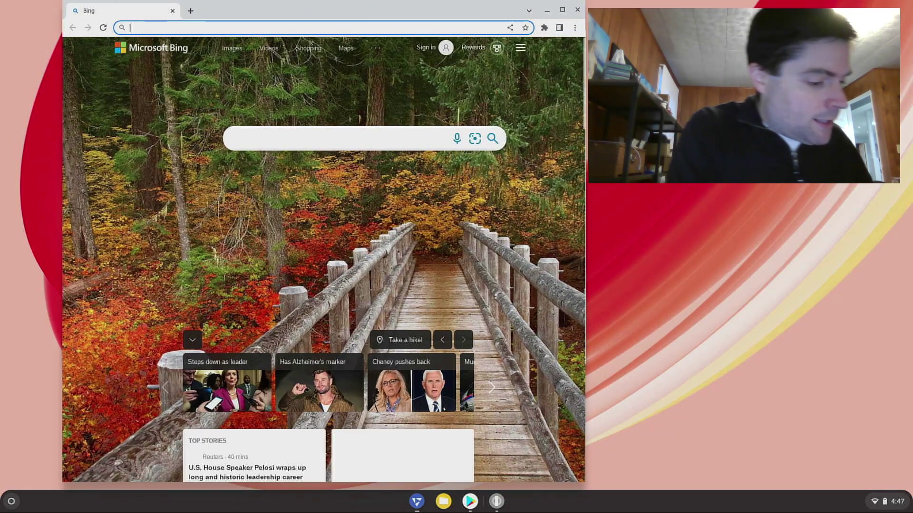
{"action": "type", "text": "g"}
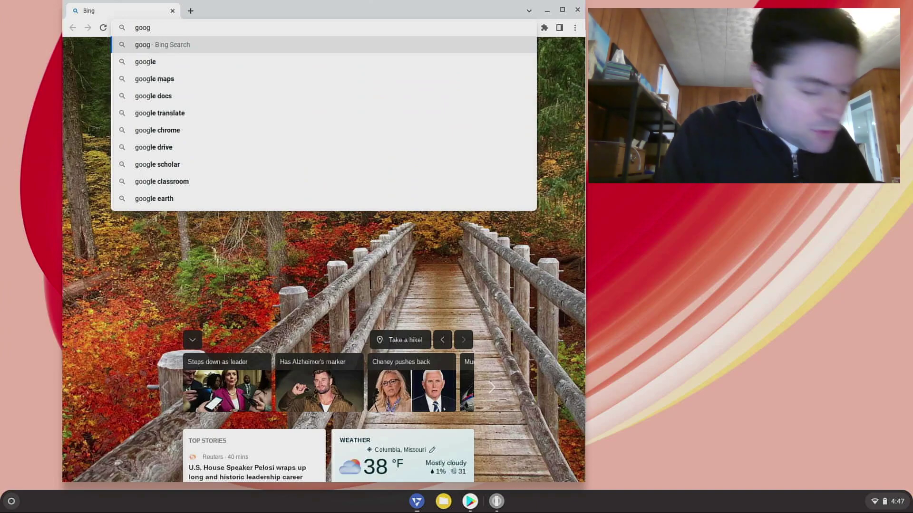
{"action": "type", "text": "le.com"}
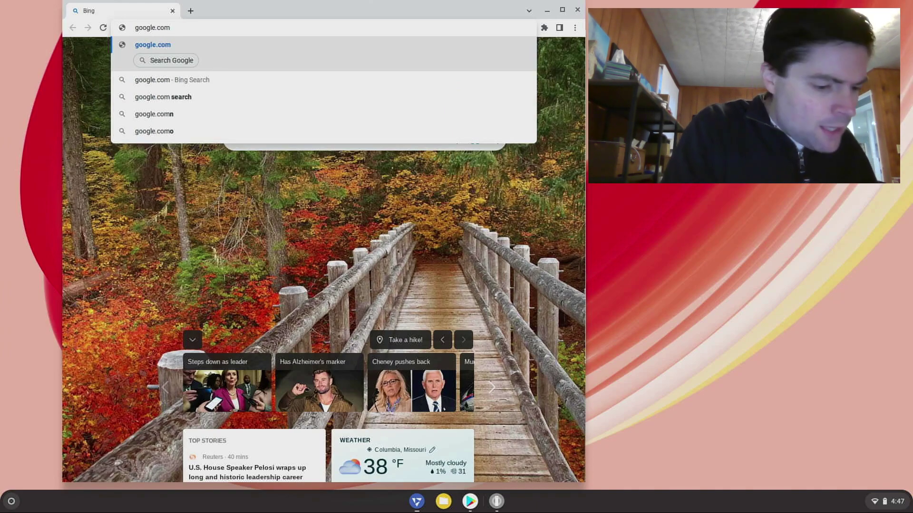
{"action": "key", "text": "Return"}
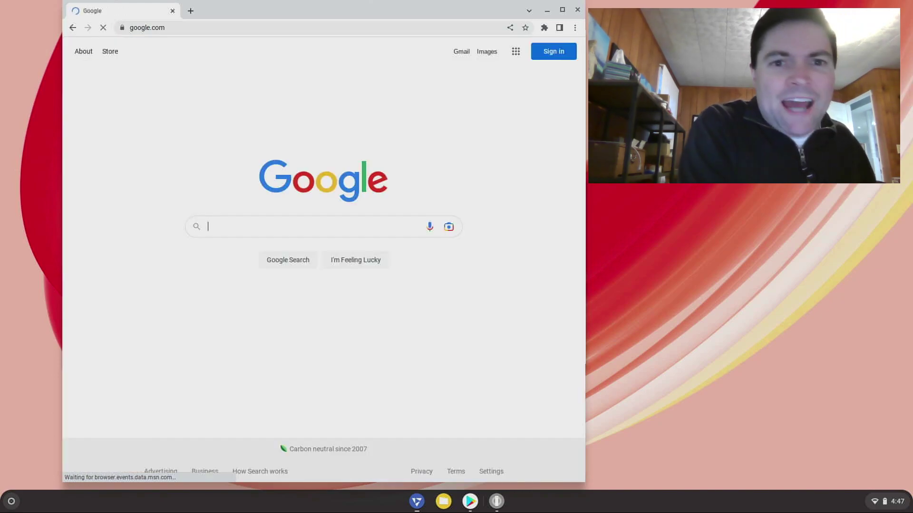
{"action": "type", "text": "fyde os"}
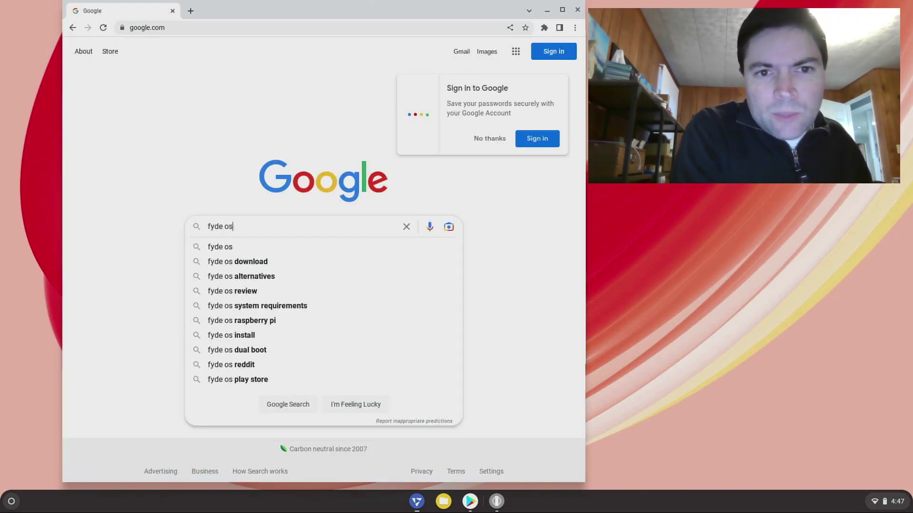
{"action": "key", "text": "Return"}
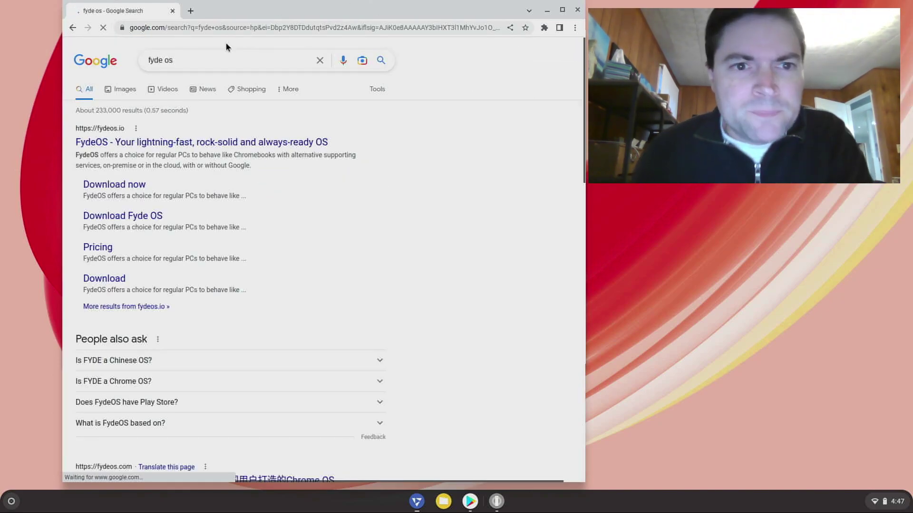
Step: Open fydeos.io, allow all cookies, and scroll down to 'Get FydeOS for your device'
{"action": "left_click", "coordinate": [189, 141]}
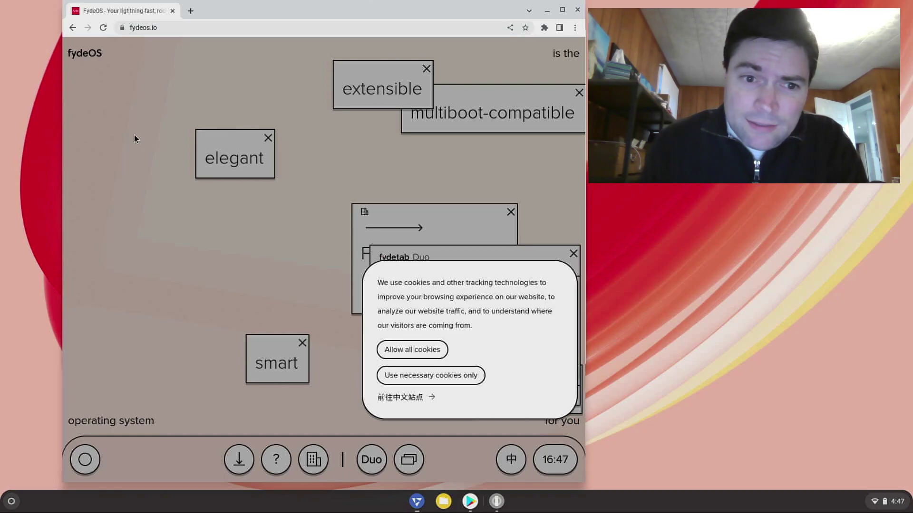
{"action": "left_click", "coordinate": [410, 353]}
{"action": "scroll", "coordinate": [388, 313], "scroll_direction": "down", "scroll_amount": 5}
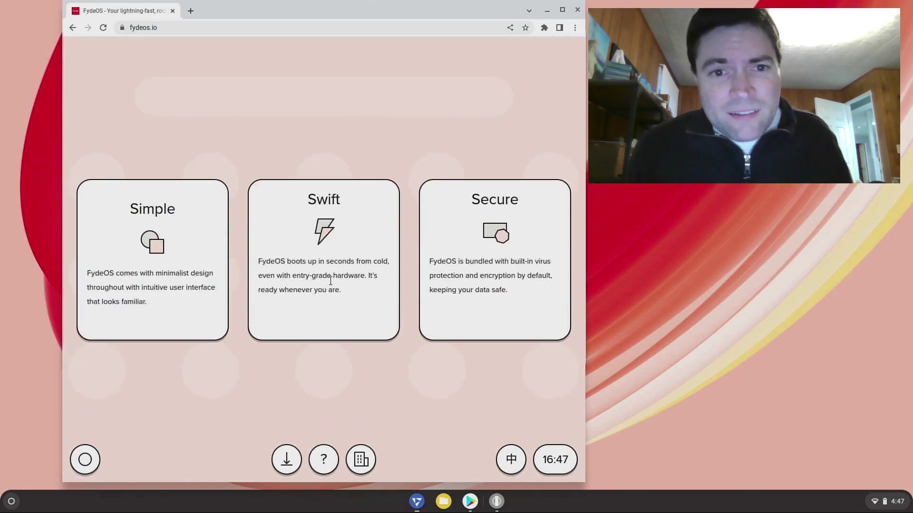
{"action": "scroll", "coordinate": [324, 286], "scroll_direction": "down", "scroll_amount": 4}
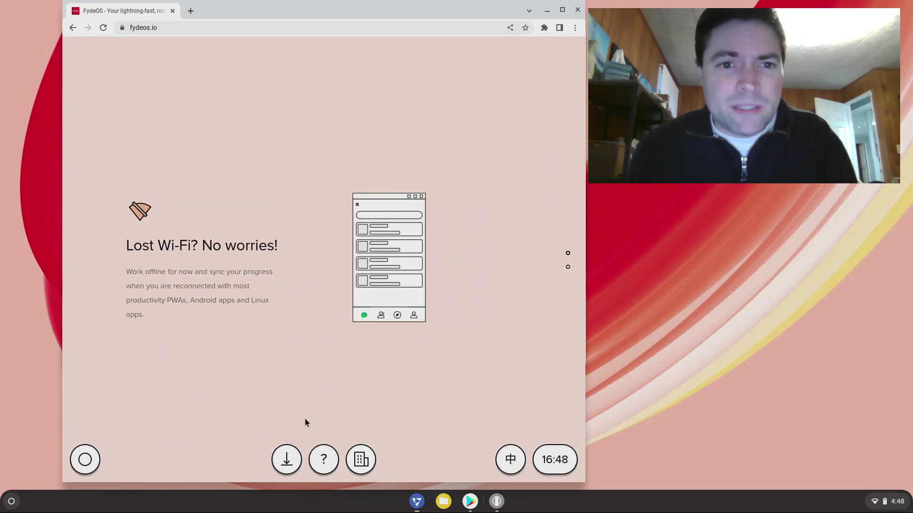
{"action": "scroll", "coordinate": [309, 418], "scroll_direction": "down", "scroll_amount": 3}
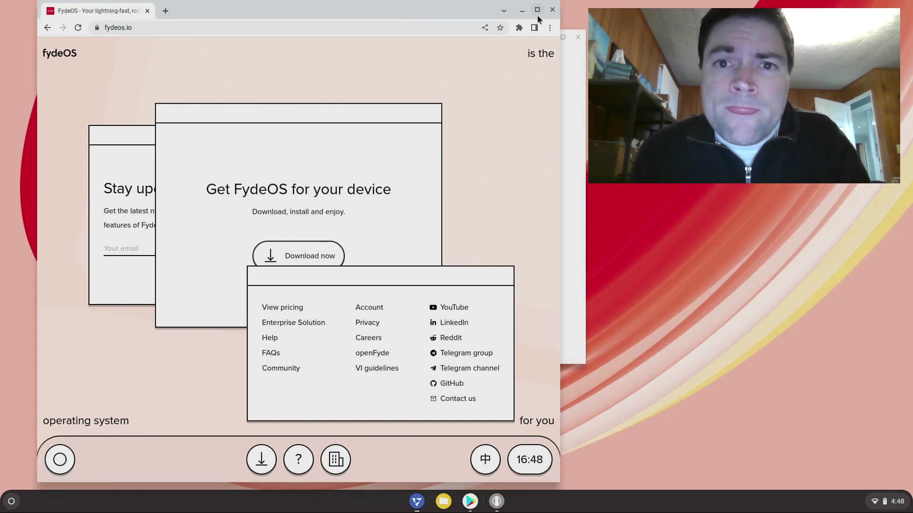
Step: Close Chromium and bring up the app launcher from the shelf
{"action": "left_click", "coordinate": [551, 10]}
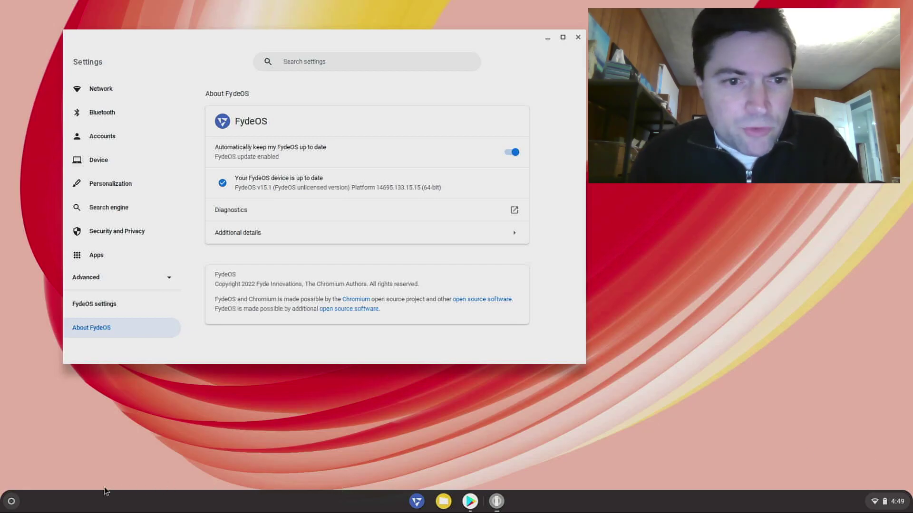
{"action": "left_click", "coordinate": [12, 501]}
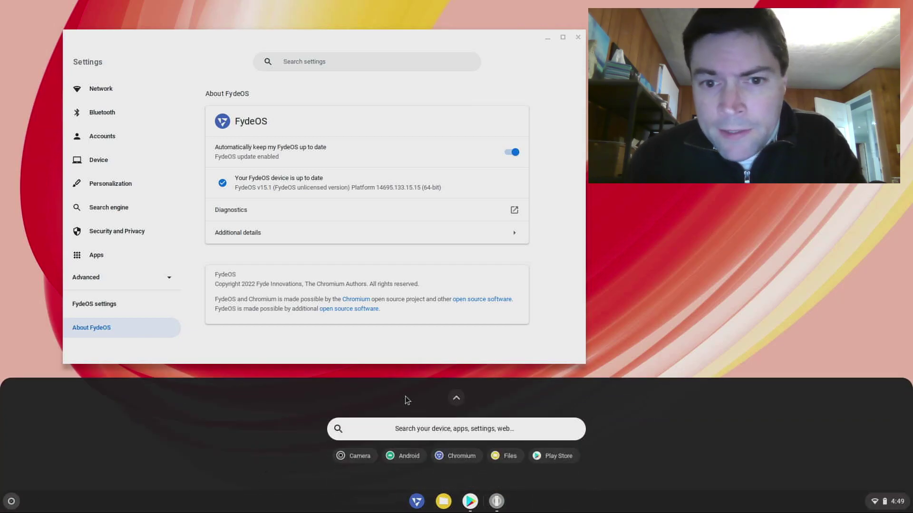
Step: Expand the launcher, search for 'store', and launch the Store app
{"action": "left_click", "coordinate": [456, 399]}
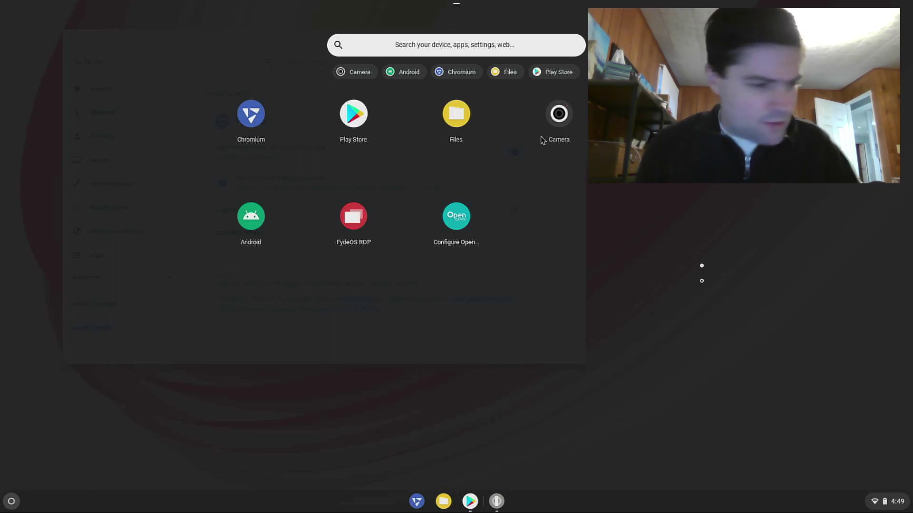
{"action": "type", "text": "store"}
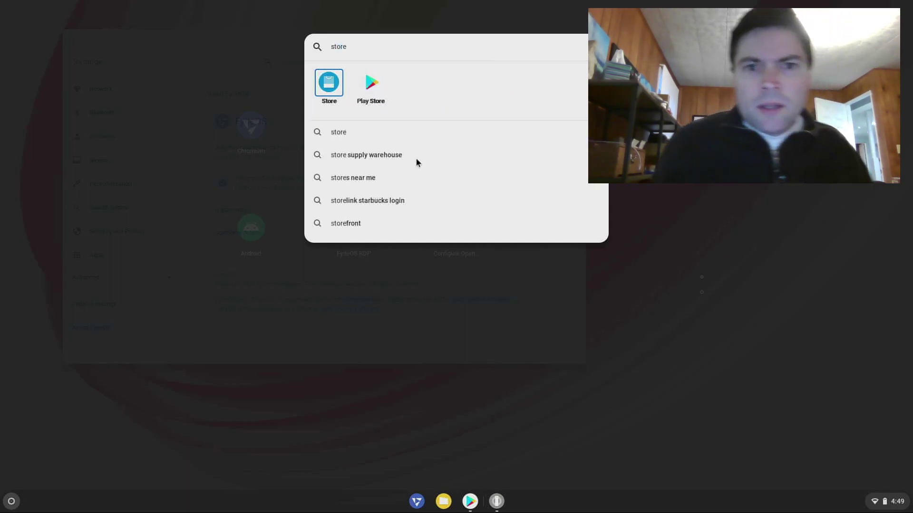
{"action": "left_click", "coordinate": [328, 82]}
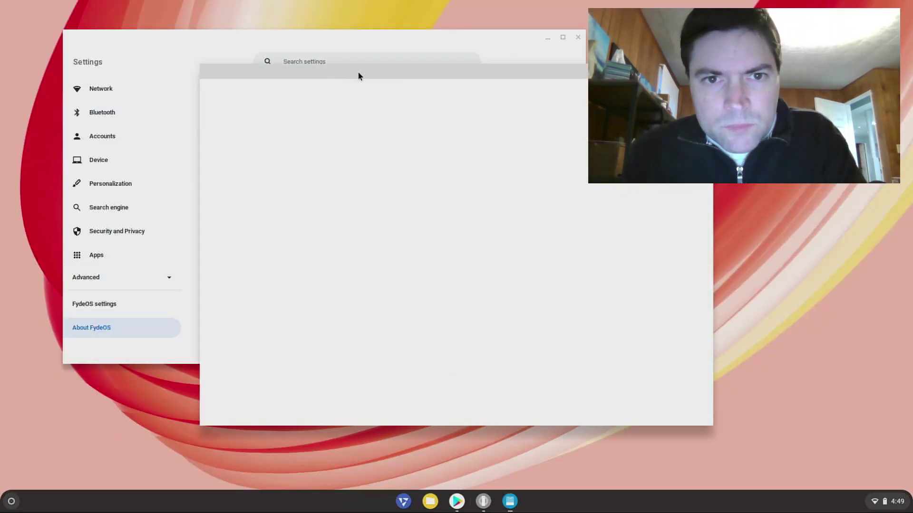
Step: Move the FydeOS App Store window left and open Google Play from the shelf
{"action": "left_click_drag", "start_coordinate": [360, 76], "coordinate": [202, 91]}
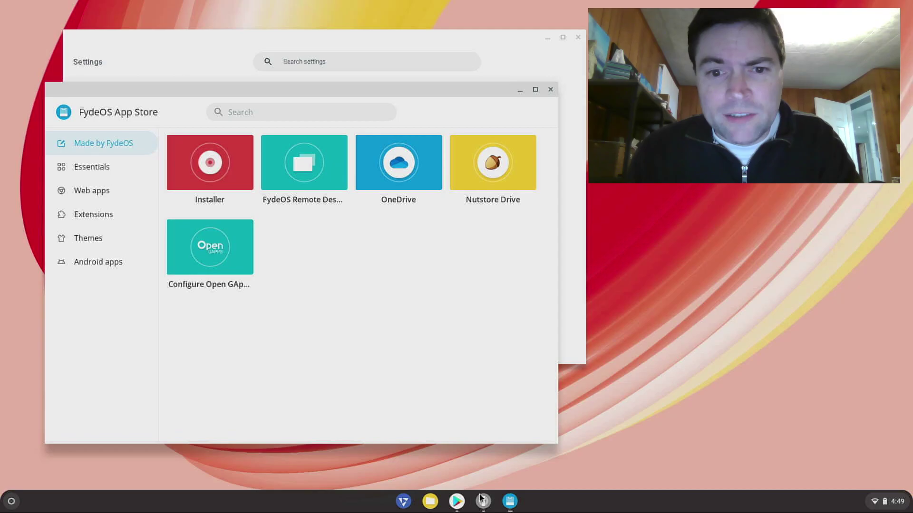
{"action": "left_click", "coordinate": [459, 502]}
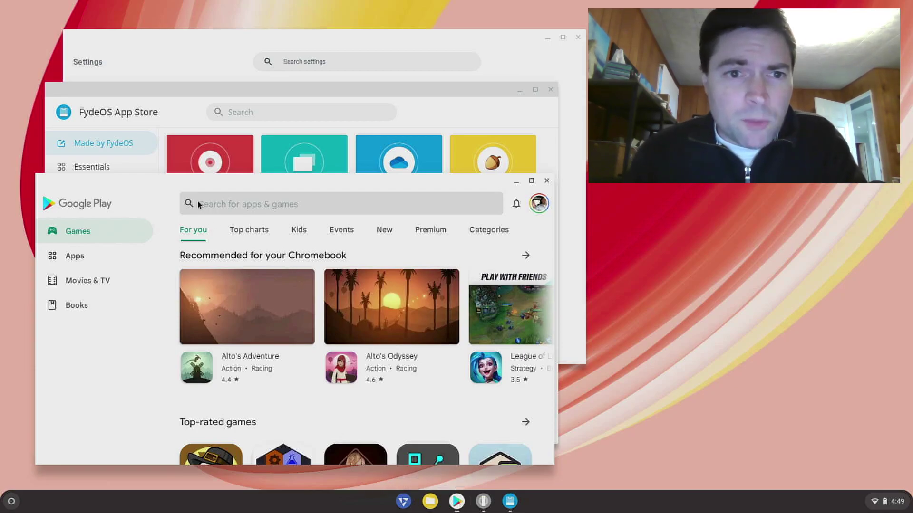
Step: Drag Google Play up-left, enlarge it from the bottom-right corner, and nudge it higher
{"action": "left_click_drag", "start_coordinate": [172, 179], "coordinate": [160, 124]}
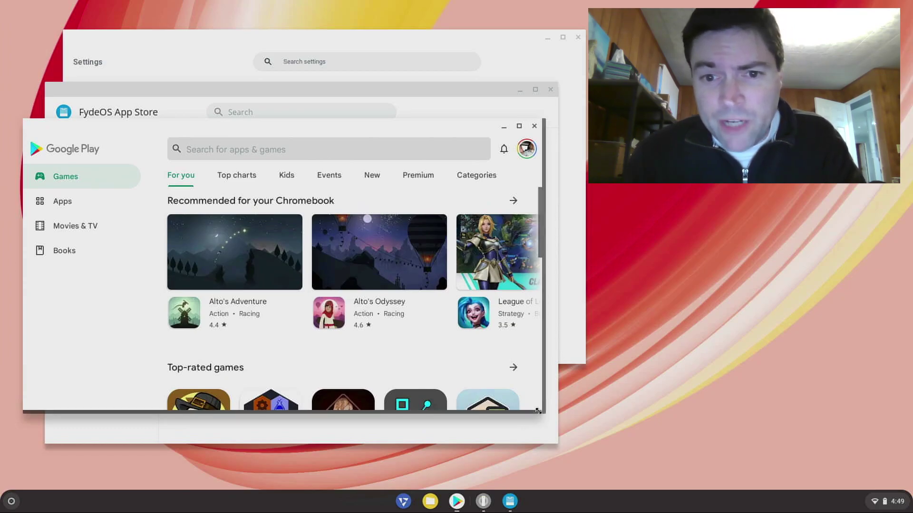
{"action": "left_click_drag", "start_coordinate": [538, 411], "coordinate": [622, 465]}
{"action": "left_click_drag", "start_coordinate": [159, 135], "coordinate": [144, 118]}
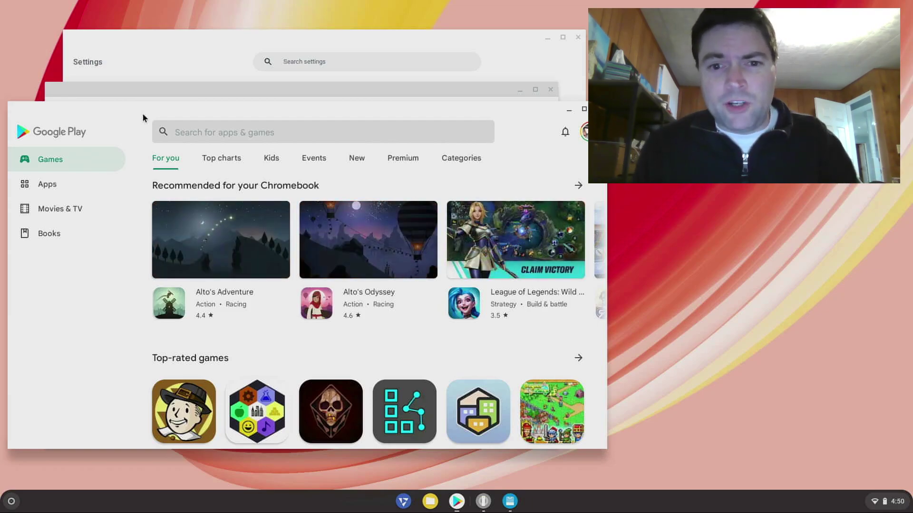
{"action": "left_click_drag", "start_coordinate": [88, 118], "coordinate": [82, 99]}
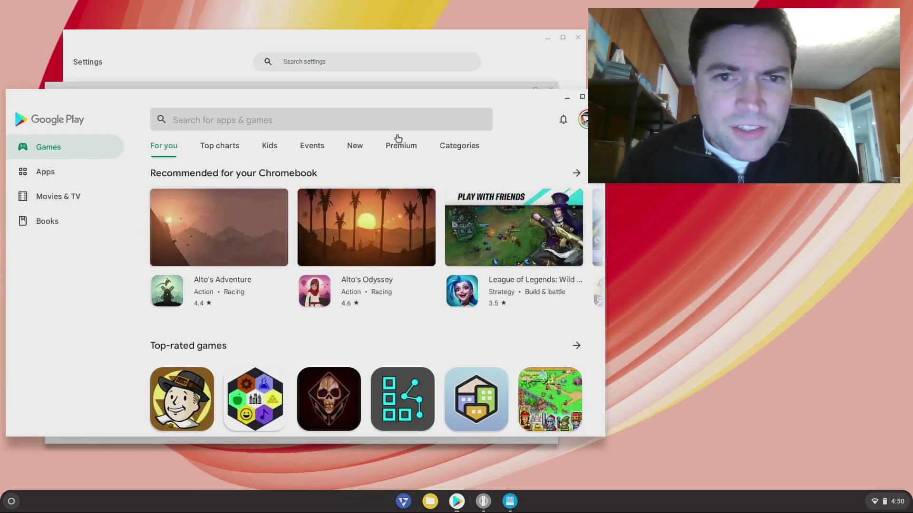
Step: Open Alto's Adventure from the Games recommendations and install it
{"action": "left_click", "coordinate": [254, 241]}
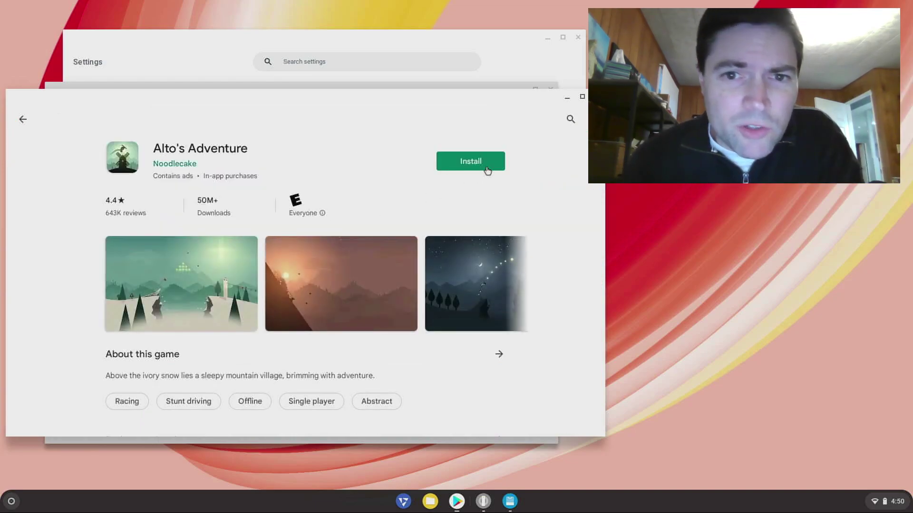
{"action": "left_click", "coordinate": [465, 164]}
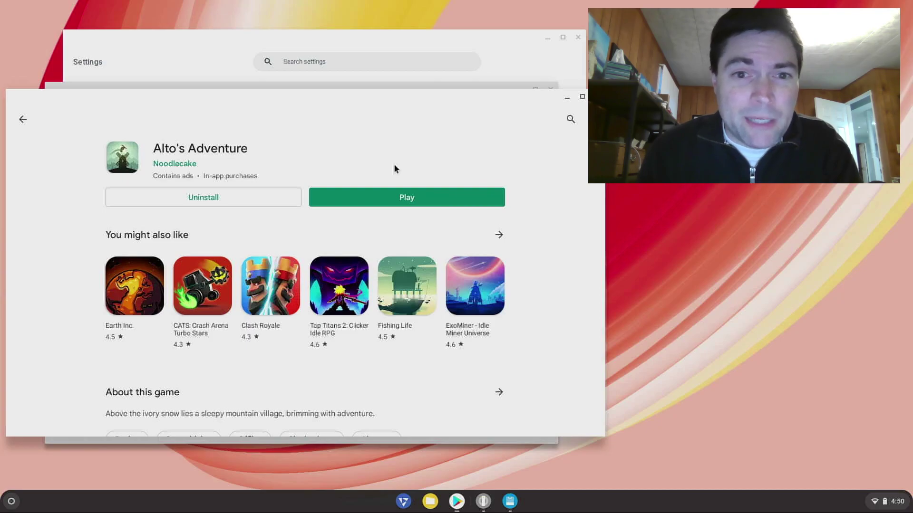
{"action": "left_click", "coordinate": [352, 201]}
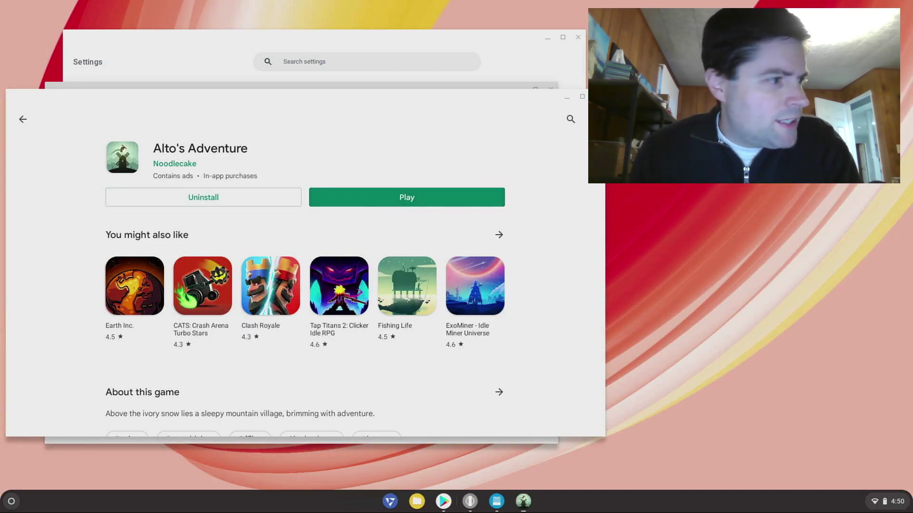
{"action": "key", "text": "XF86AudioRaiseVolume"}
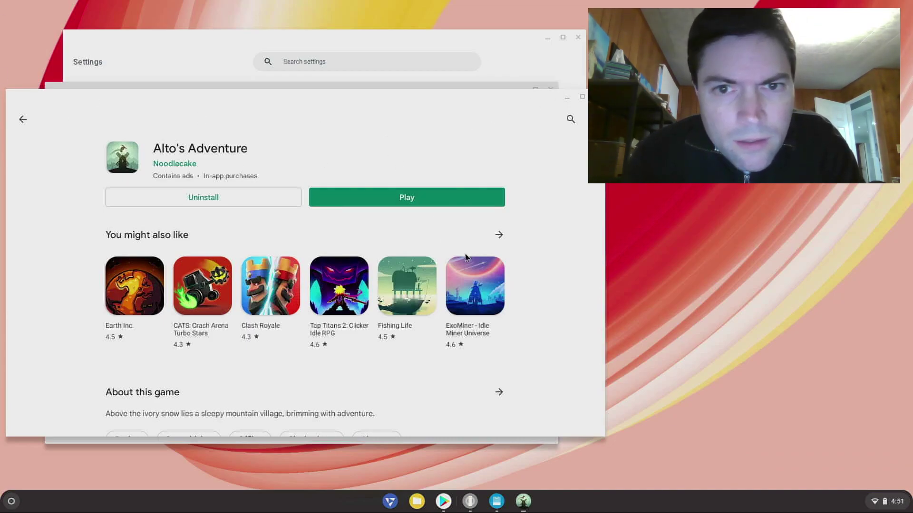
{"action": "right_click", "coordinate": [523, 503]}
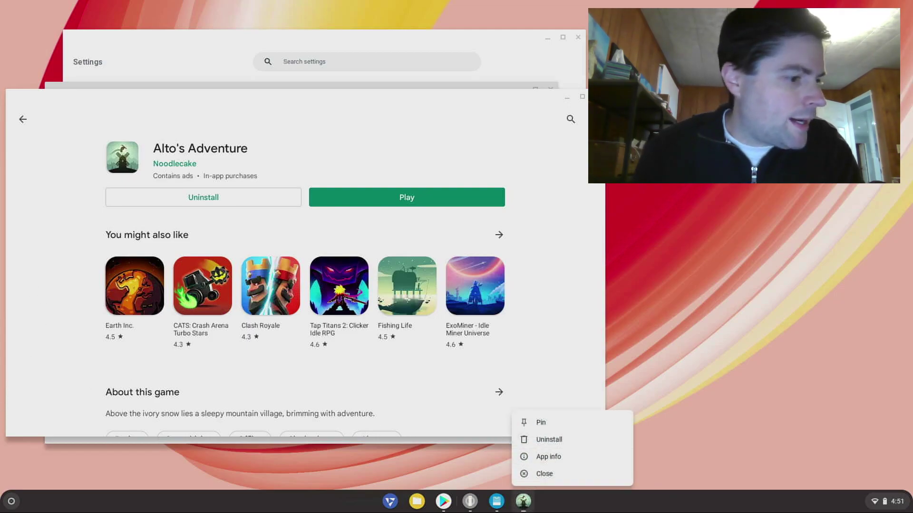
{"action": "key", "text": "Escape"}
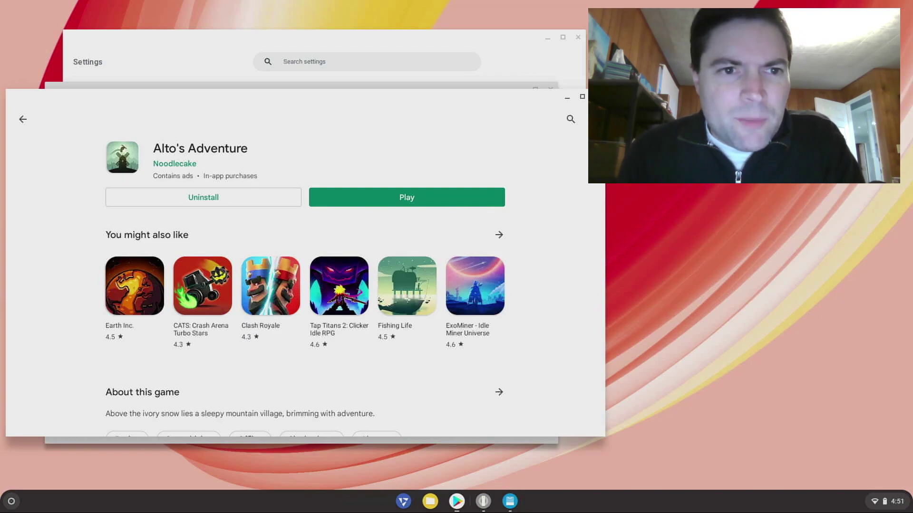
{"action": "key", "text": "XF86AudioLowerVolume"}
Step: Go back to Apps, find Wikipedia under Featured apps, and install it
{"action": "left_click", "coordinate": [23, 120]}
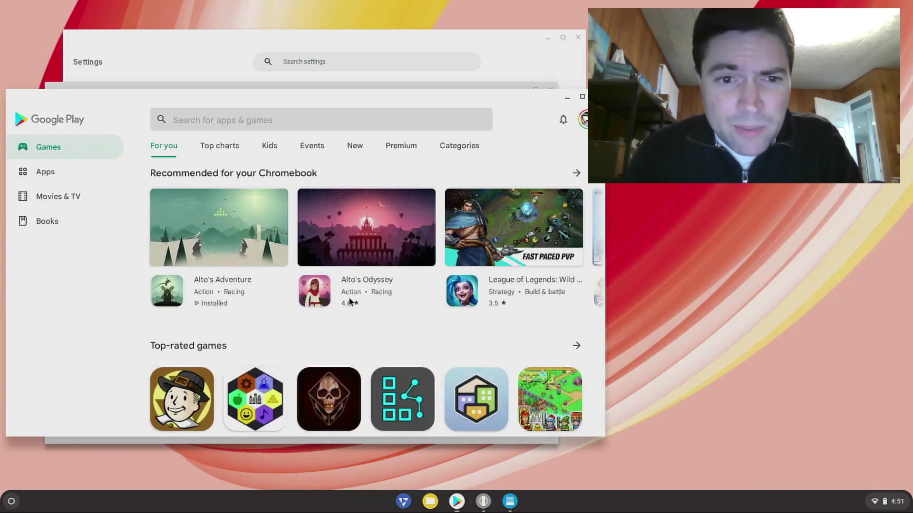
{"action": "left_click", "coordinate": [56, 177]}
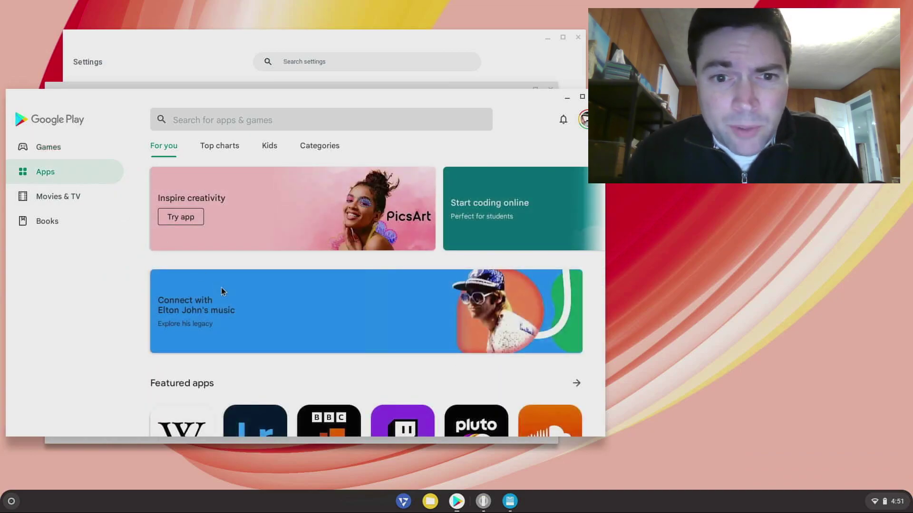
{"action": "scroll", "coordinate": [222, 291], "scroll_direction": "down", "scroll_amount": 3}
{"action": "scroll", "coordinate": [225, 331], "scroll_direction": "down", "scroll_amount": 2}
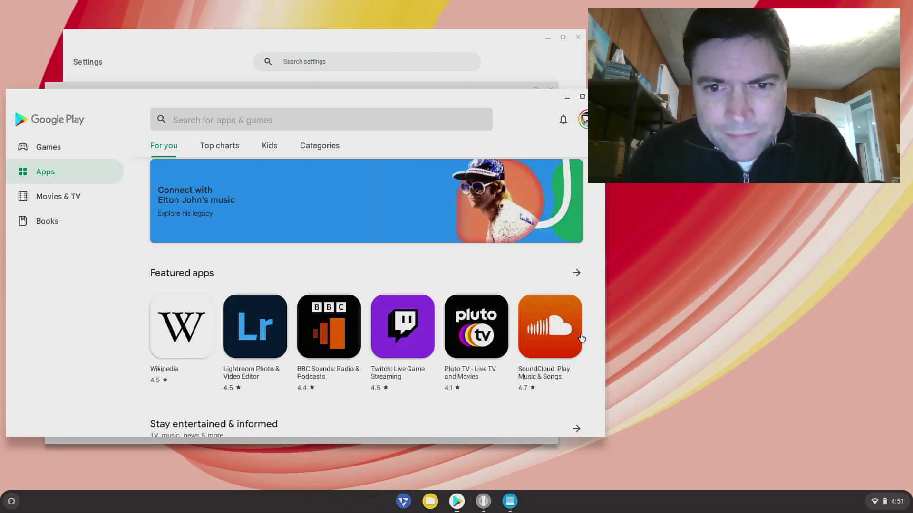
{"action": "scroll", "coordinate": [362, 309], "scroll_direction": "down", "scroll_amount": 6}
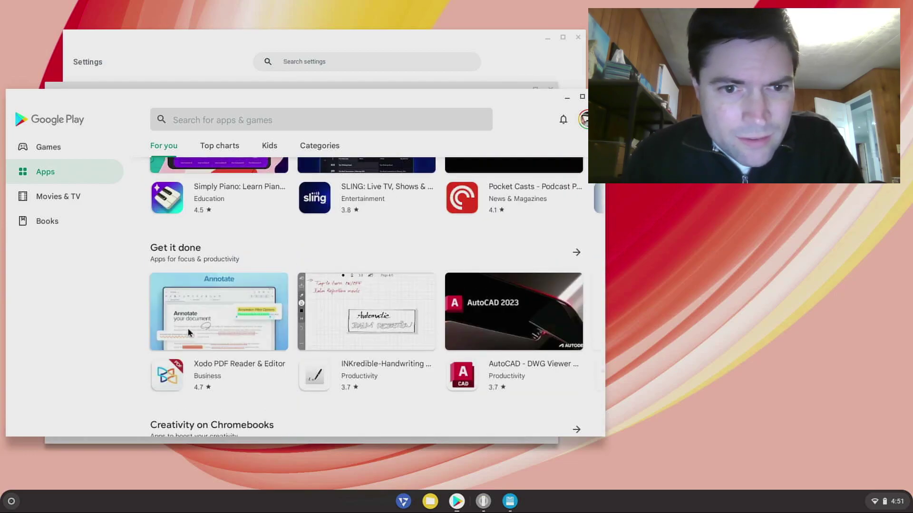
{"action": "scroll", "coordinate": [209, 323], "scroll_direction": "down", "scroll_amount": 7}
{"action": "scroll", "coordinate": [210, 323], "scroll_direction": "up", "scroll_amount": 10}
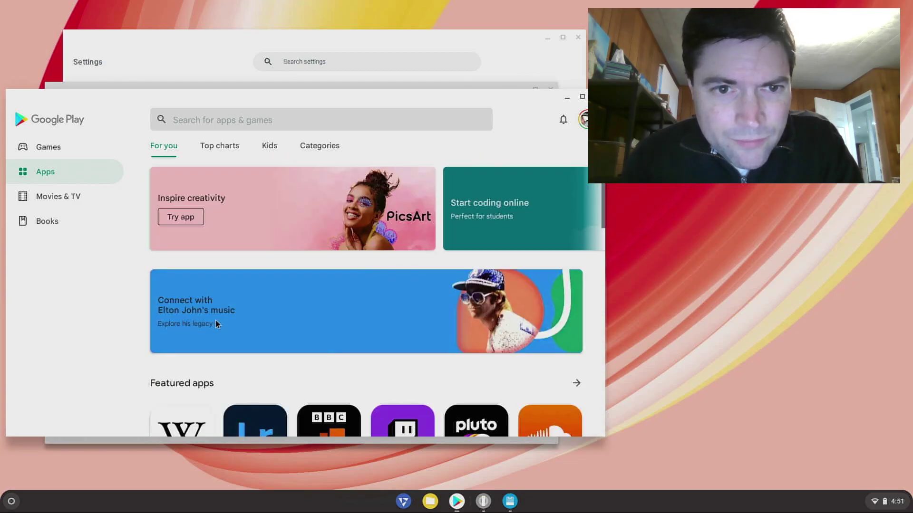
{"action": "scroll", "coordinate": [216, 321], "scroll_direction": "down", "scroll_amount": 6}
{"action": "scroll", "coordinate": [200, 295], "scroll_direction": "up", "scroll_amount": 2}
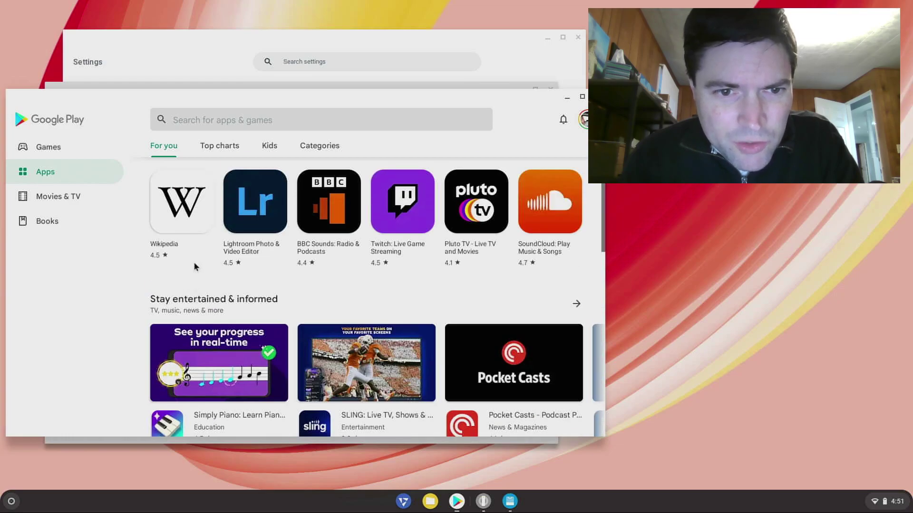
{"action": "left_click", "coordinate": [187, 226]}
{"action": "left_click", "coordinate": [457, 166]}
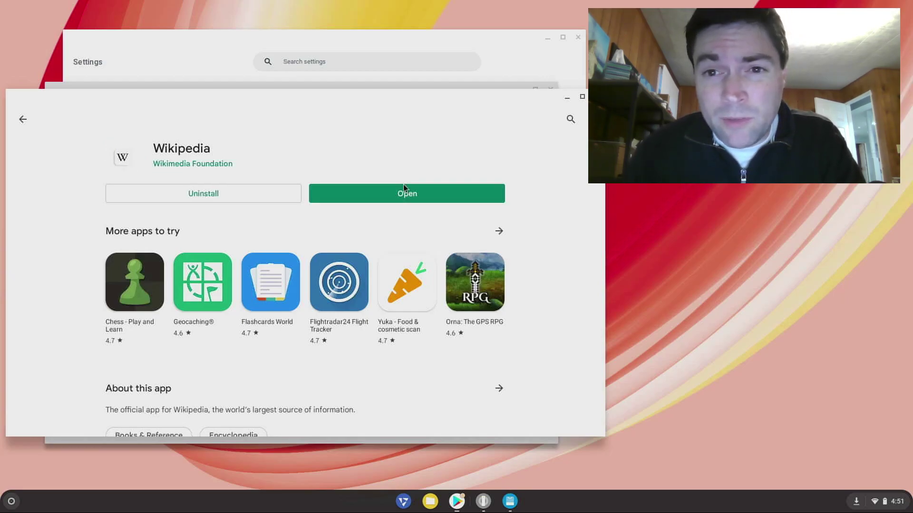
{"action": "left_click", "coordinate": [403, 190]}
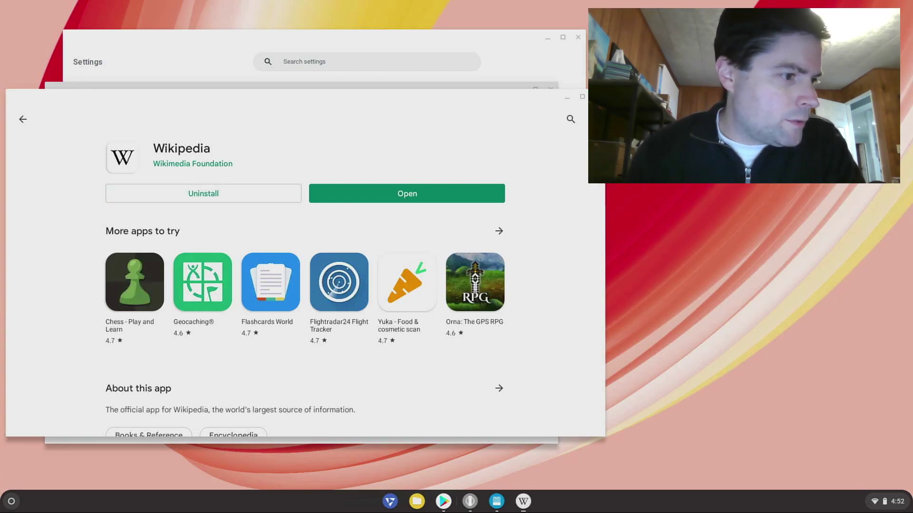
{"action": "left_click_drag", "start_coordinate": [360, 106], "coordinate": [231, 40]}
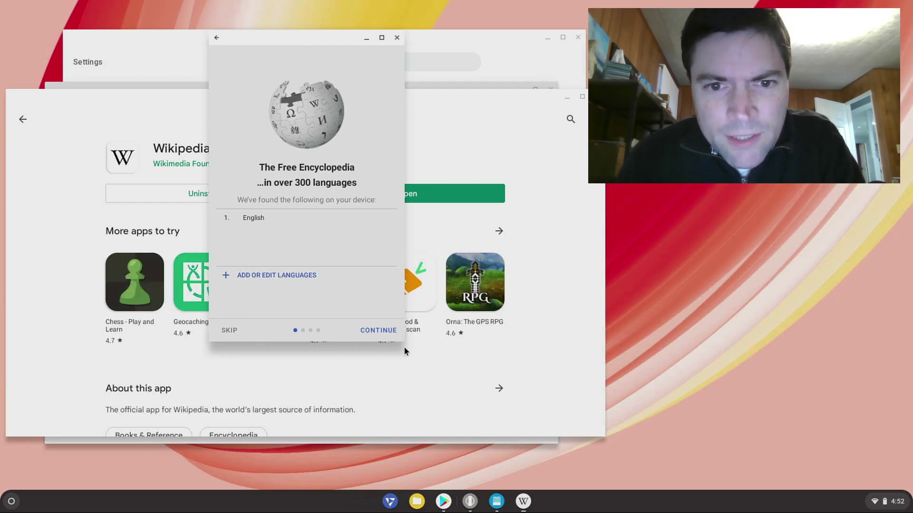
{"action": "left_click_drag", "start_coordinate": [404, 346], "coordinate": [602, 382]}
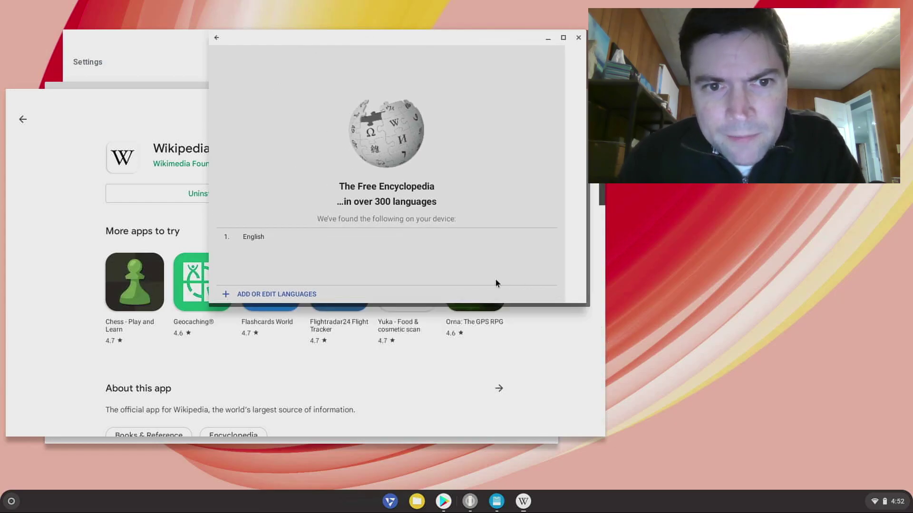
{"action": "left_click_drag", "start_coordinate": [496, 281], "coordinate": [473, 283]}
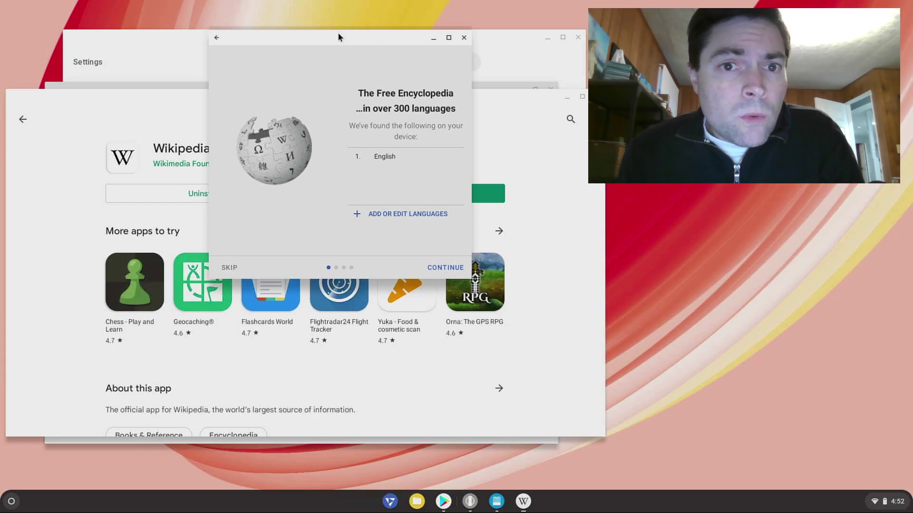
{"action": "left_click_drag", "start_coordinate": [337, 36], "coordinate": [243, 18]}
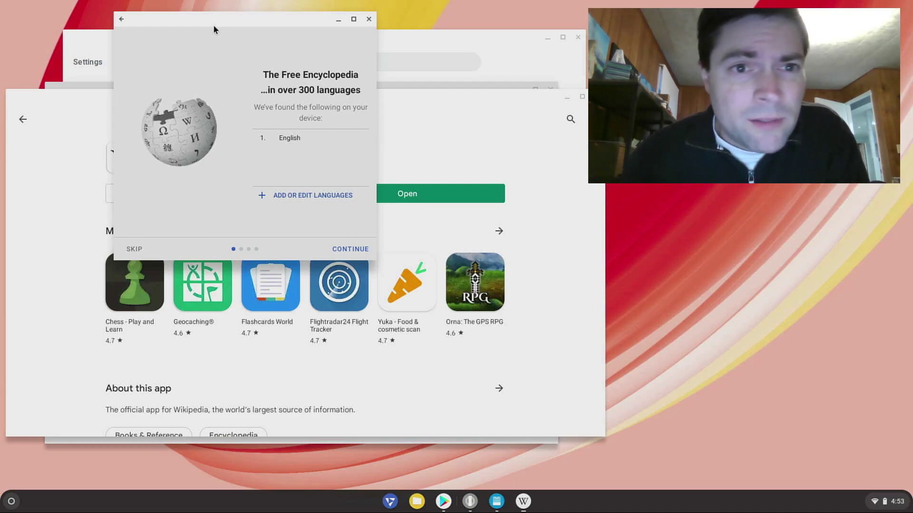
{"action": "left_click_drag", "start_coordinate": [214, 29], "coordinate": [223, 71]}
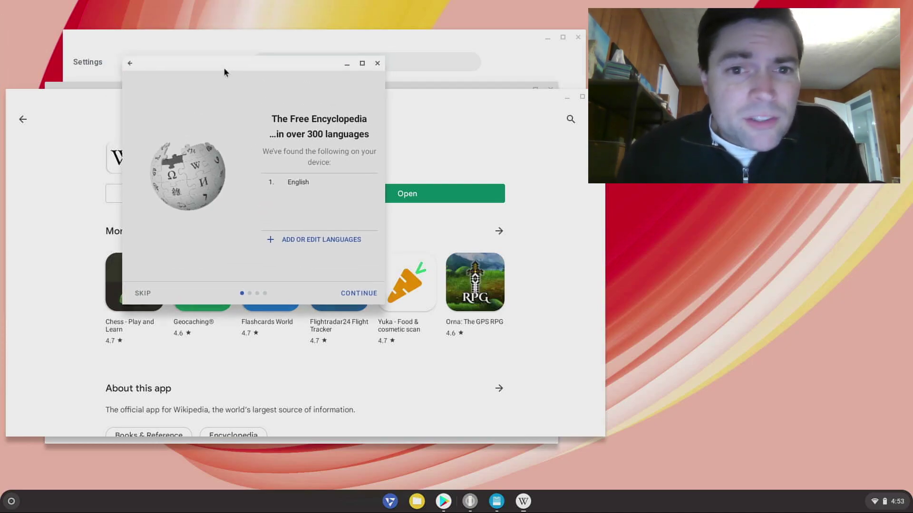
{"action": "left_click", "coordinate": [378, 64]}
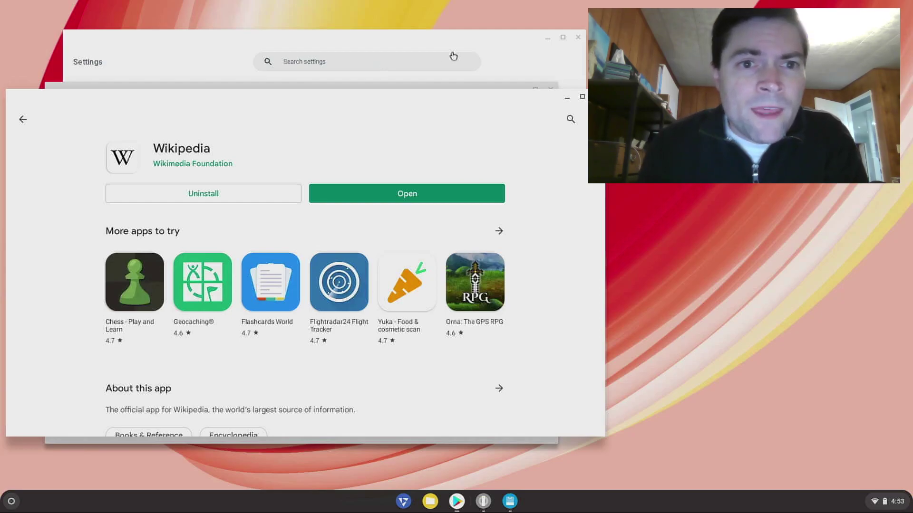
Step: Close the Google Play, FydeOS App Store and Settings windows in turn
{"action": "left_click_drag", "start_coordinate": [420, 105], "coordinate": [361, 180]}
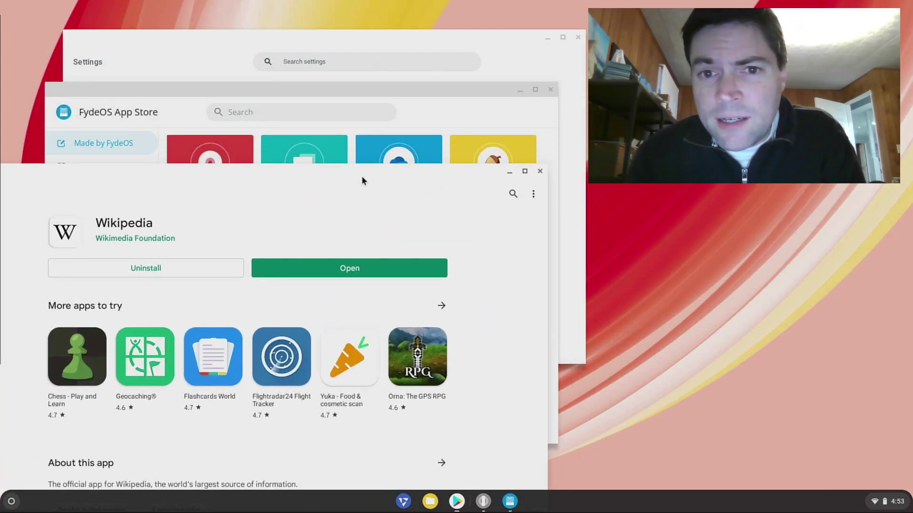
{"action": "left_click", "coordinate": [539, 172]}
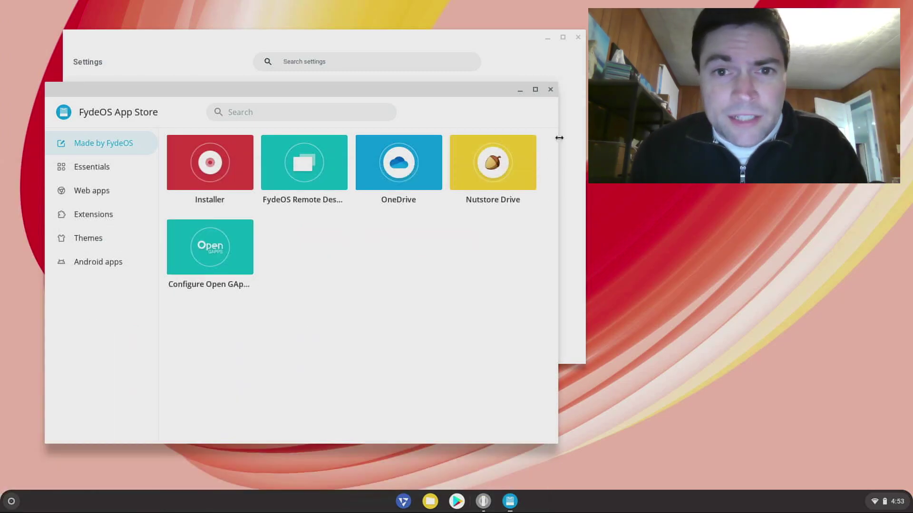
{"action": "left_click", "coordinate": [550, 89]}
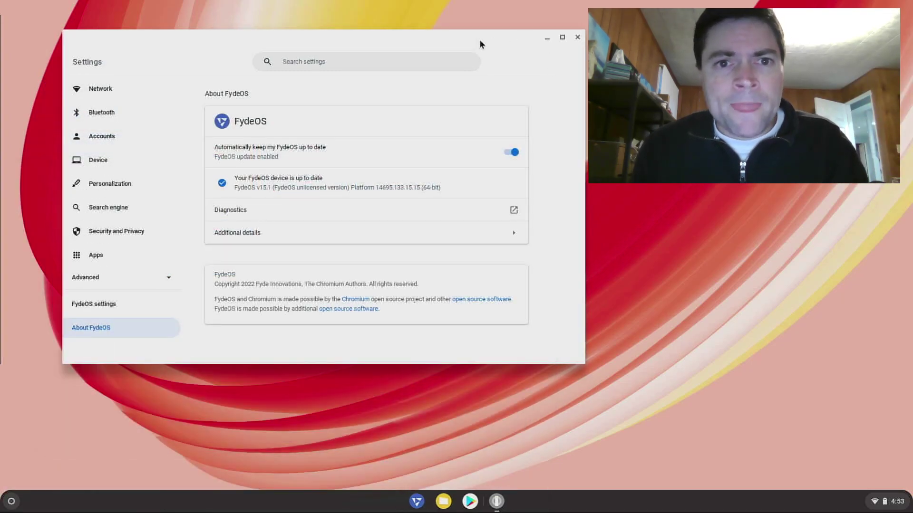
{"action": "left_click", "coordinate": [516, 42]}
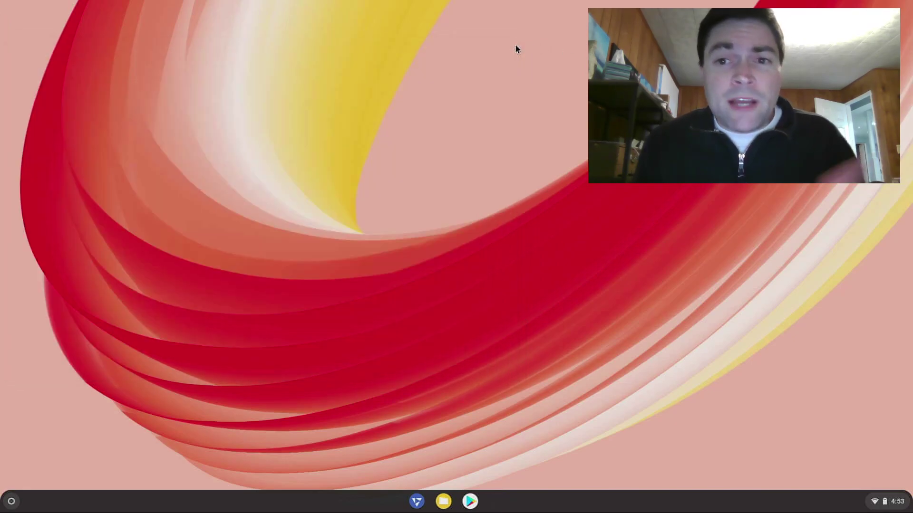